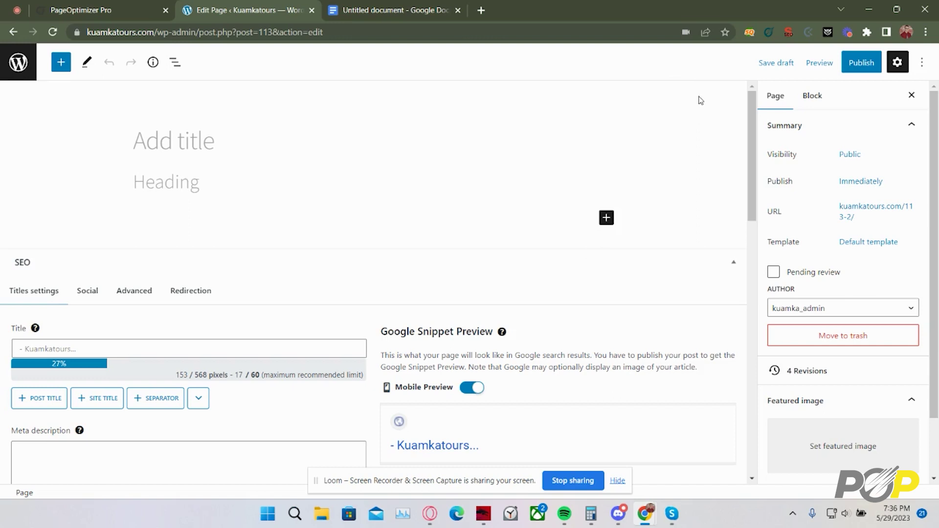
Step: Start POP, confirm the existing login, and select and confirm the May 25 'page optimizer pro' run
left_click(769, 33)
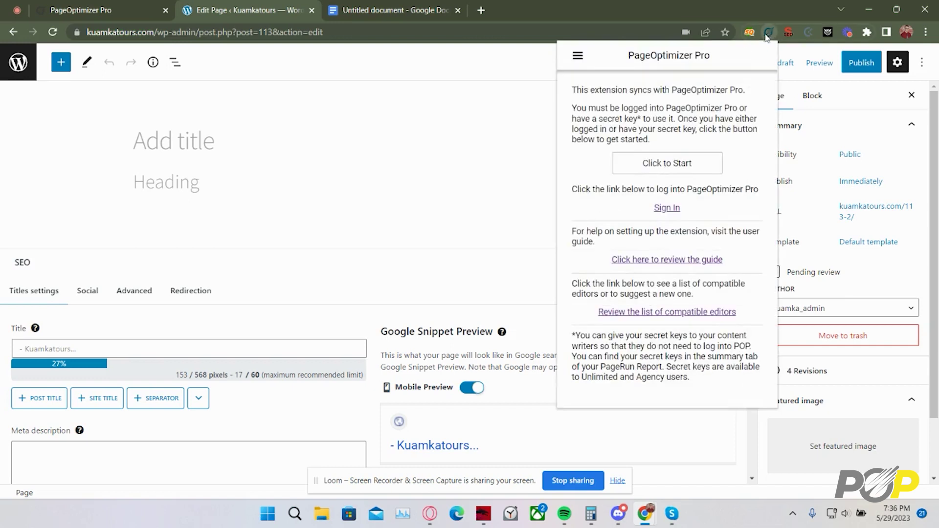
left_click(680, 163)
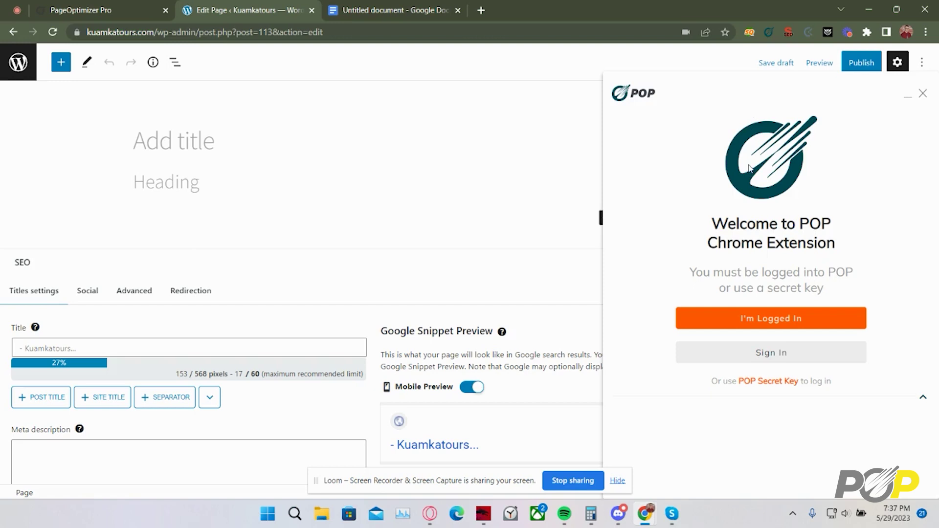
left_click(761, 320)
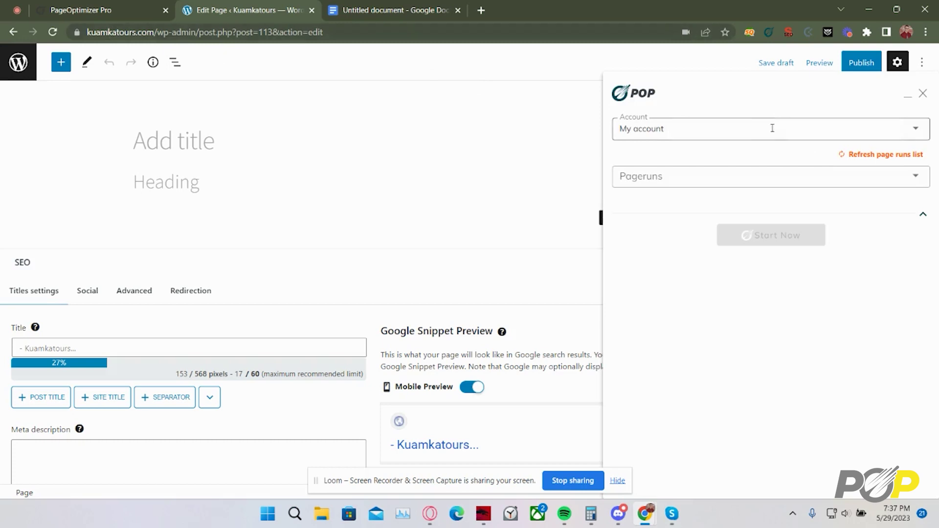
left_click(728, 177)
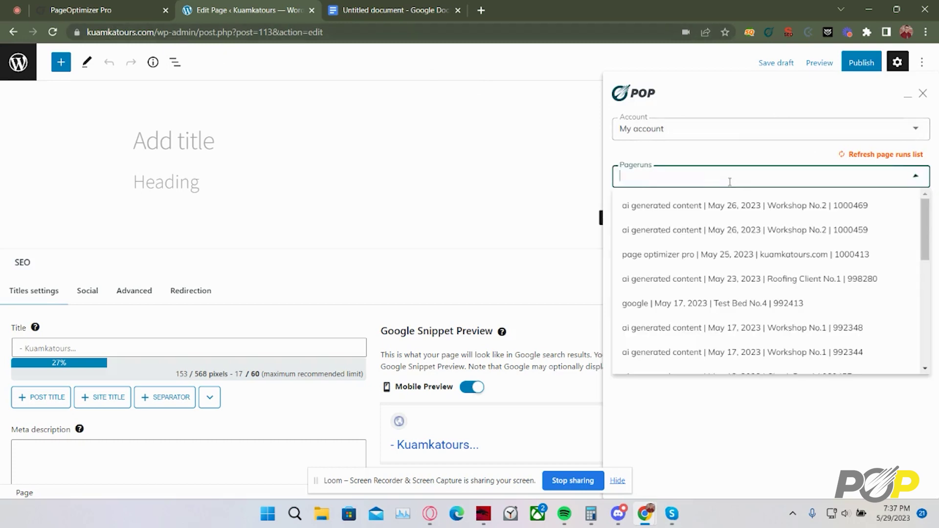
left_click(751, 255)
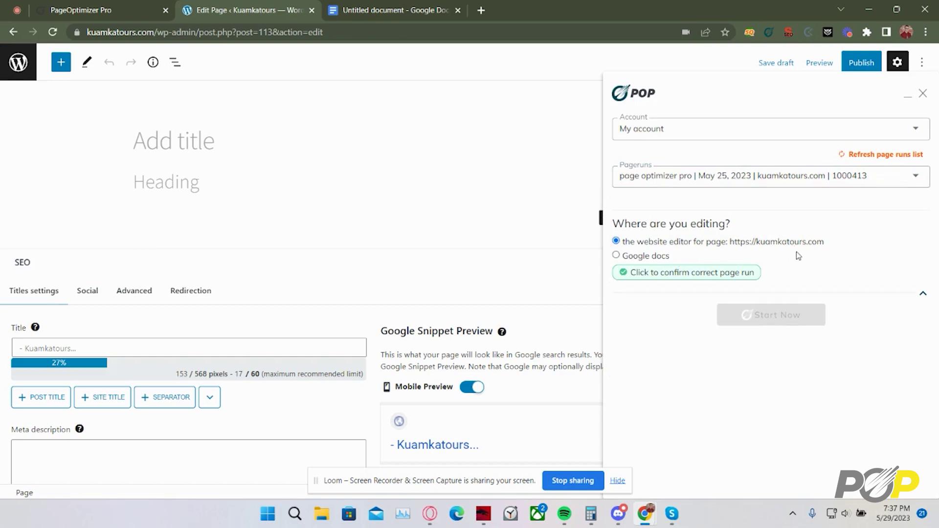
left_click(716, 272)
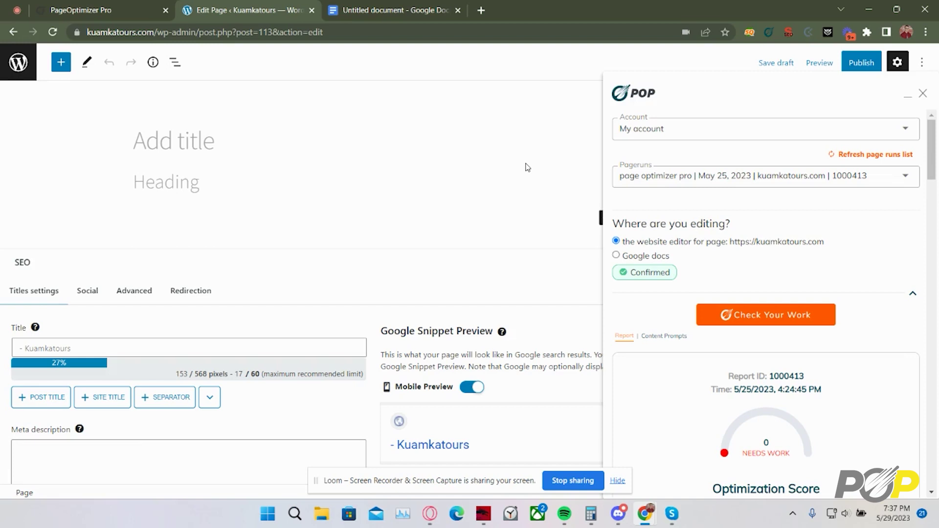
Step: Scroll the POP report through the Optimization Score, Search Engine Title, Page Title and SubHeadings sections
scroll(696, 170, "down", 5)
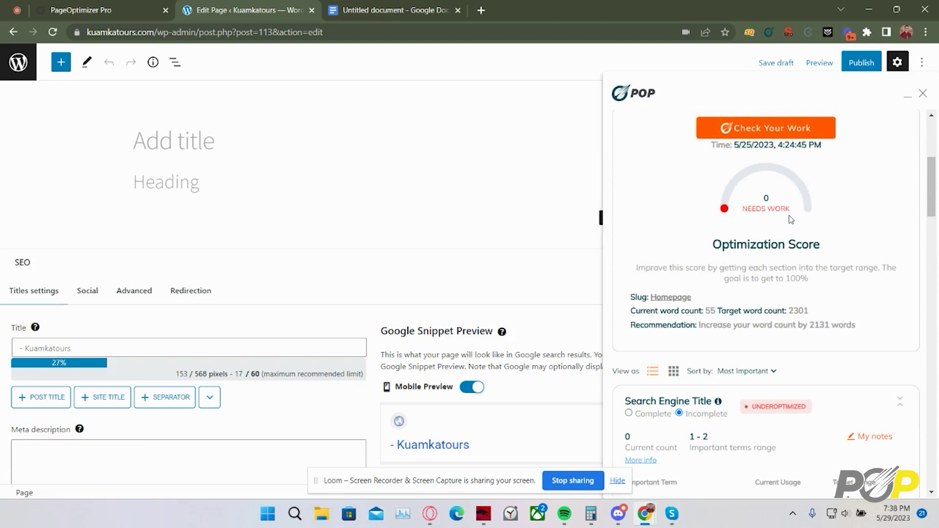
scroll(788, 216, "down", 5)
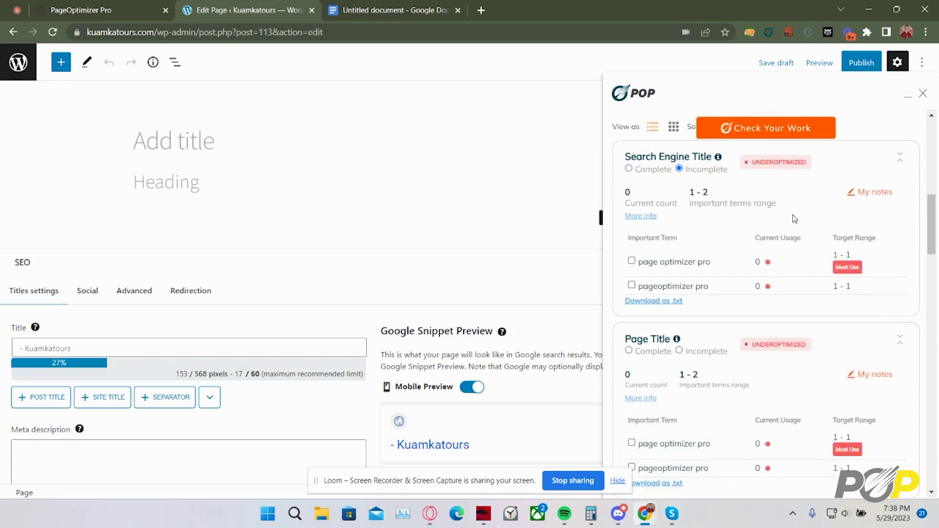
scroll(790, 248, "down", 3)
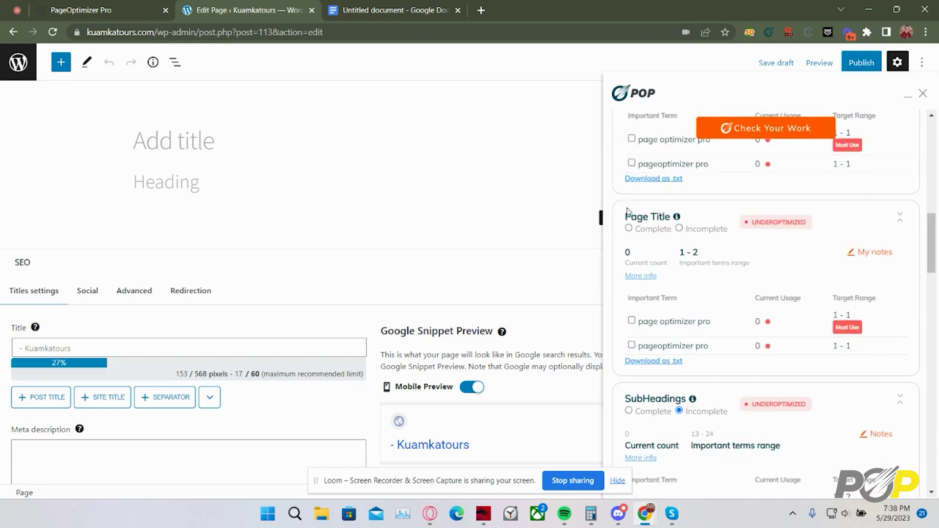
Step: Enter 'Page Optimizer Pro' as the page title, the Heading block text, and the SEO title
left_click(321, 143)
type("Page")
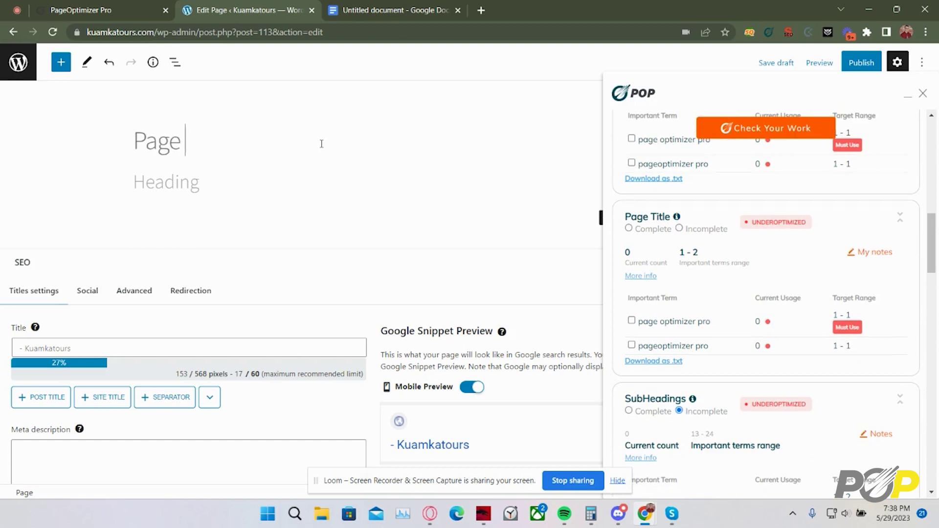
type(" Optimizer Pro")
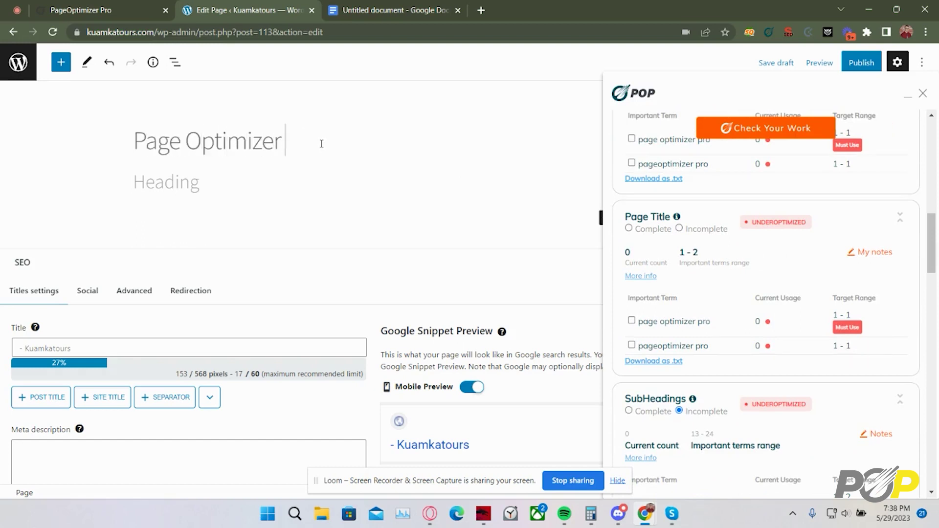
left_click(273, 190)
type("Pa")
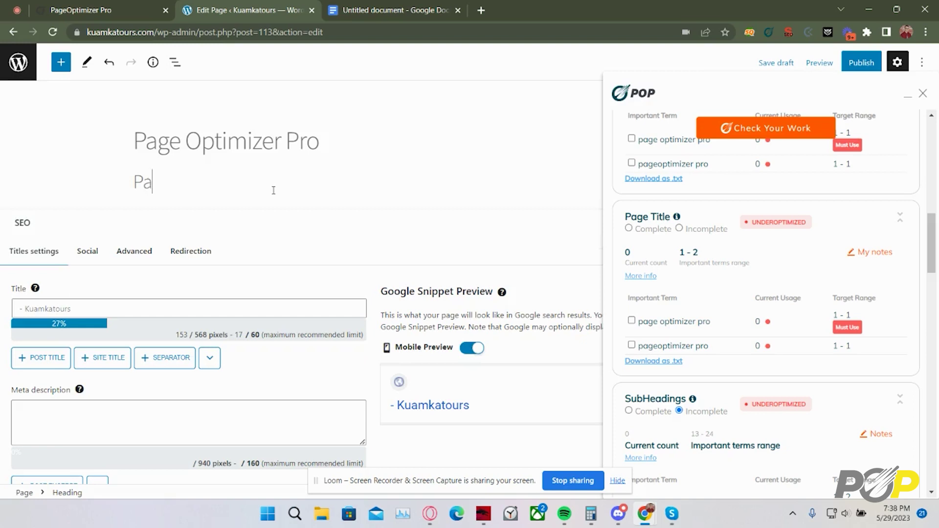
type("ge Optimi")
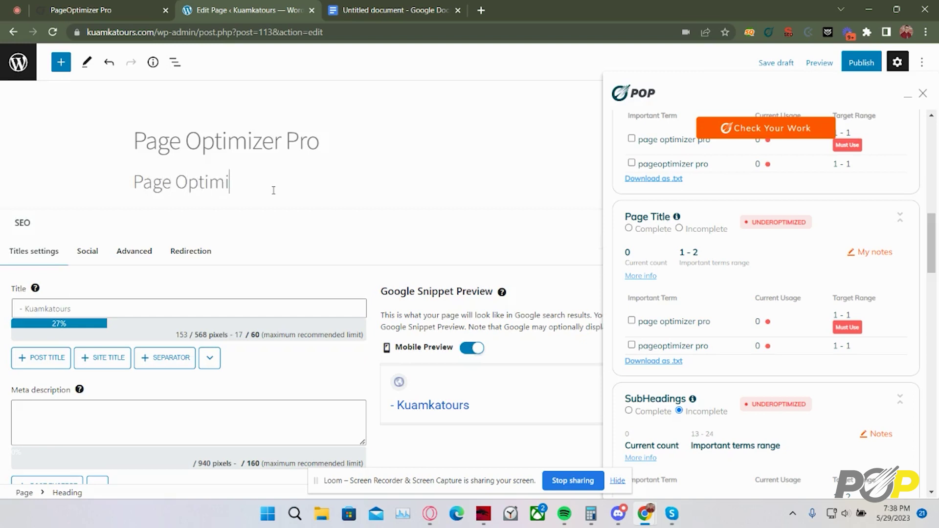
type("zer Pro")
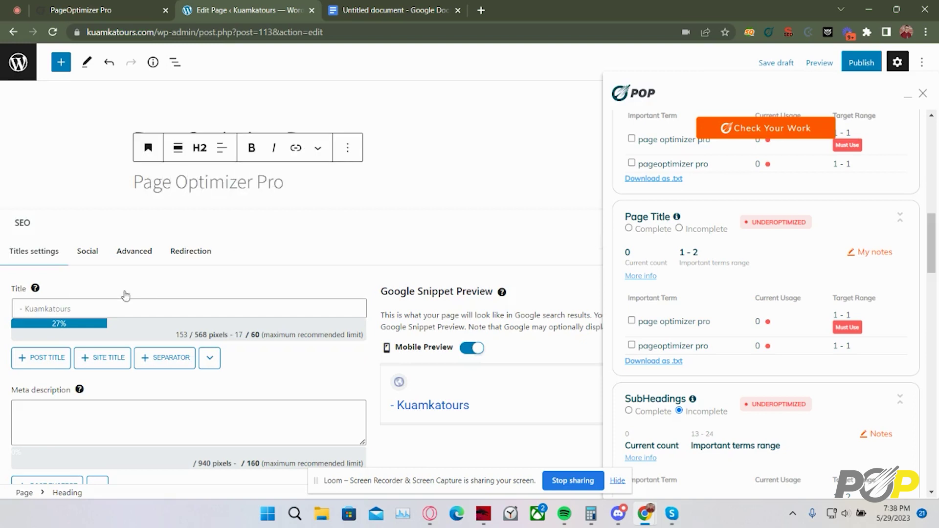
left_click(35, 325)
type("Page")
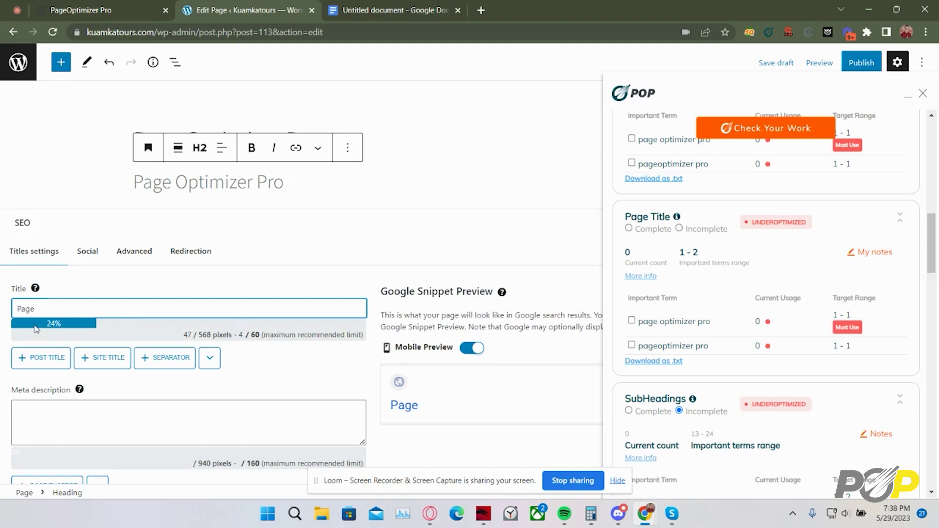
type(" Optimizer Pro")
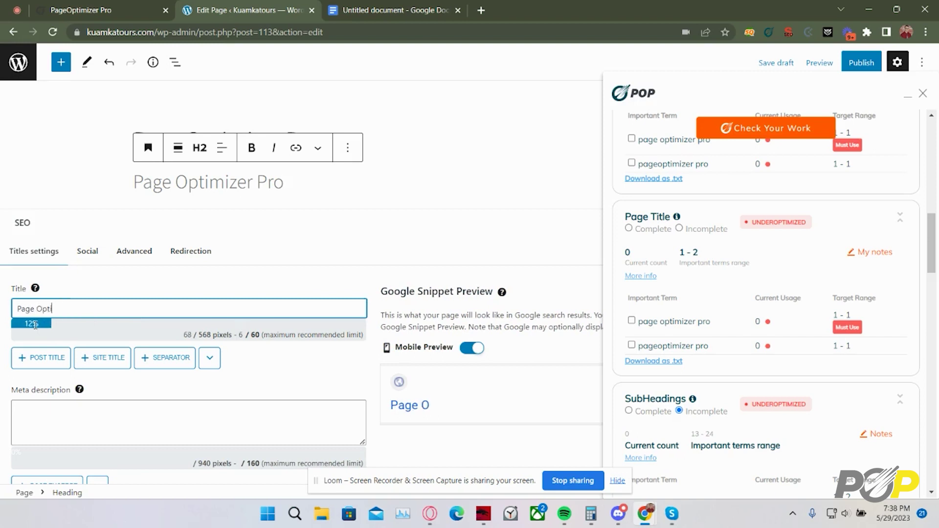
left_click(507, 110)
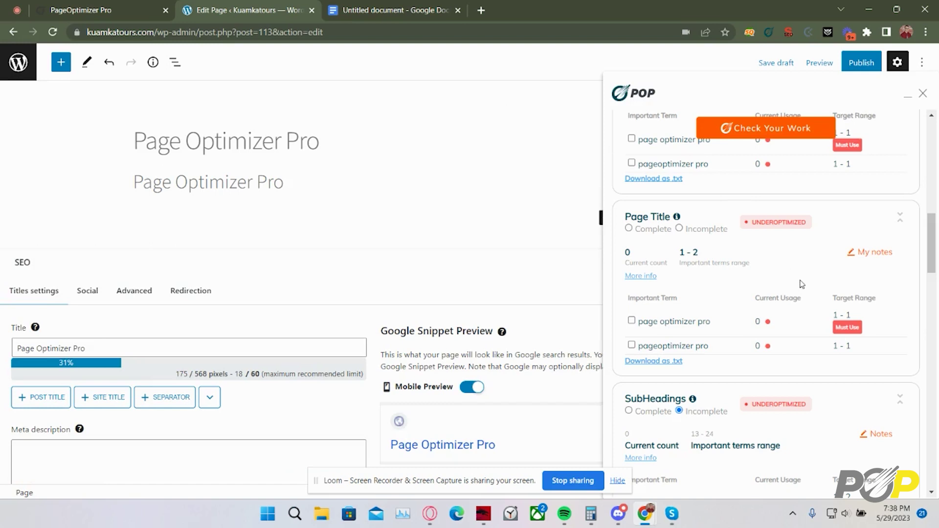
scroll(802, 283, "up", 5)
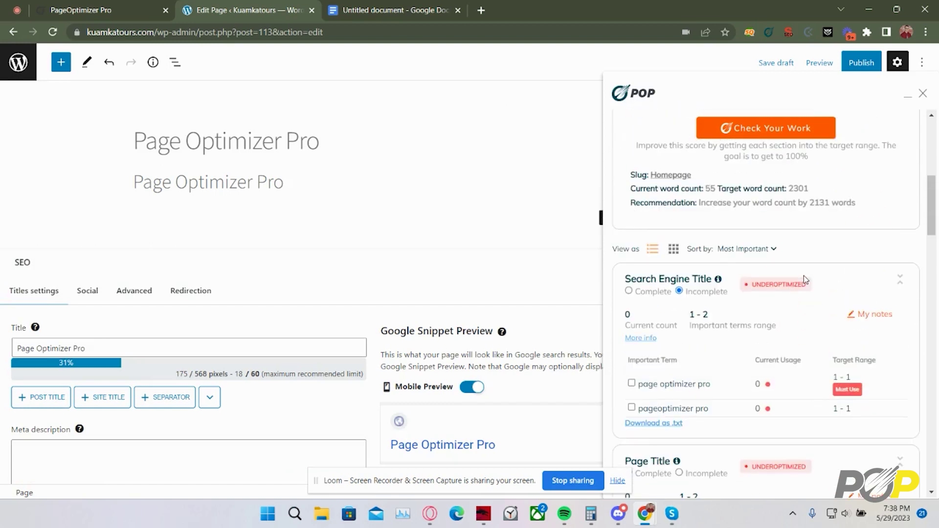
Step: Rescore the page with Check Your Work and review the updated 41.44 report sections
left_click(788, 133)
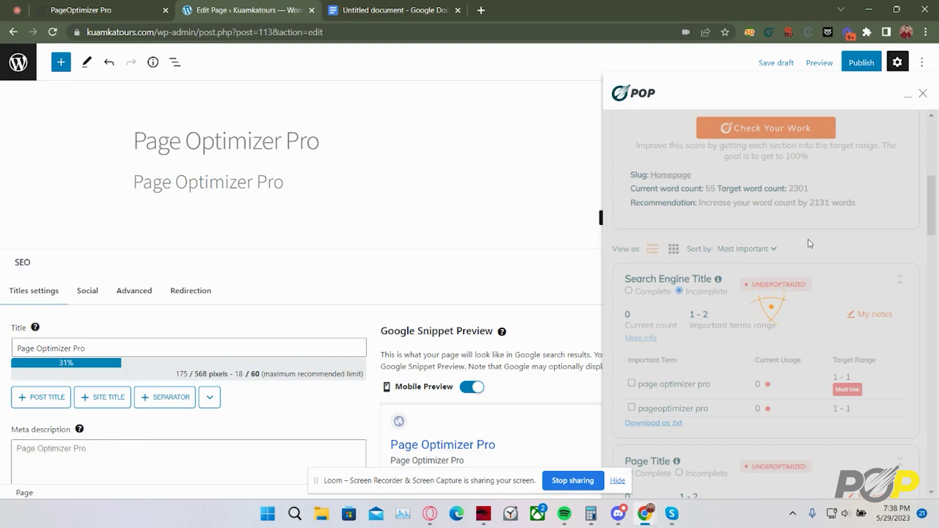
scroll(851, 269, "down", 3)
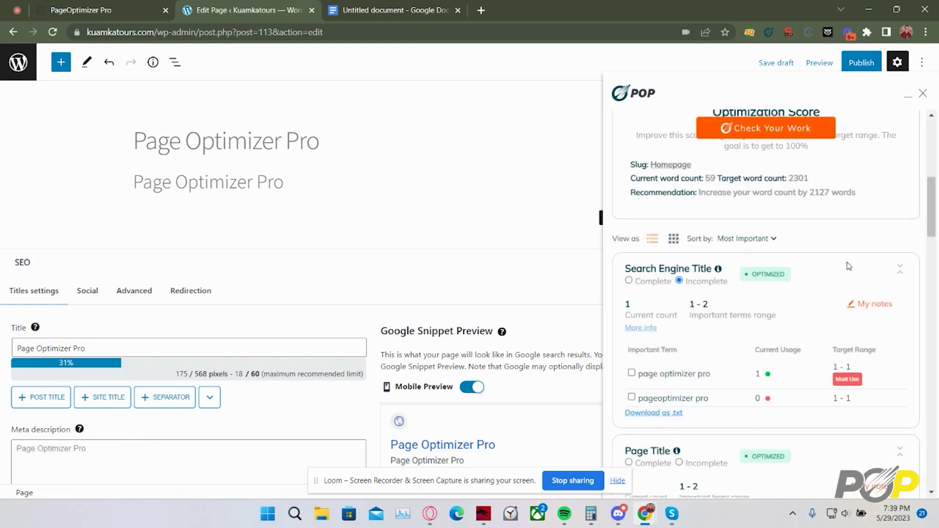
scroll(851, 271, "down", 4)
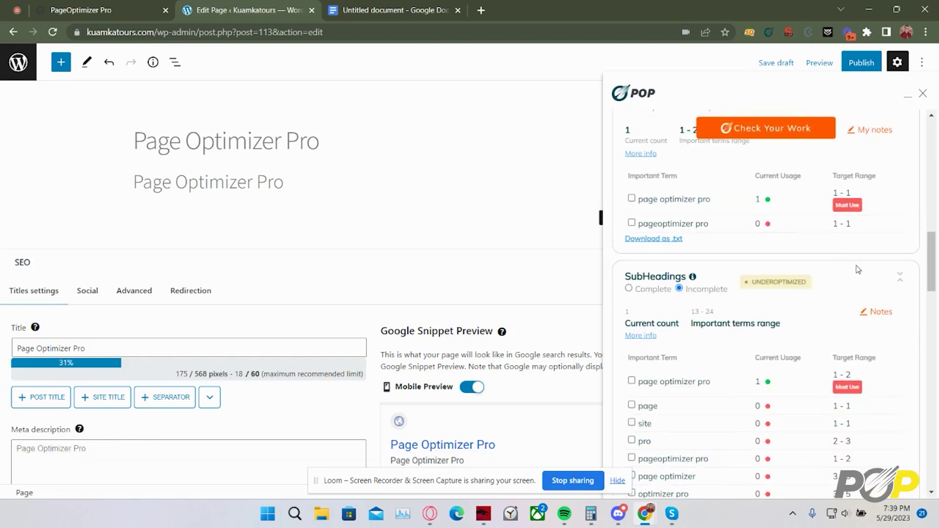
scroll(855, 268, "up", 8)
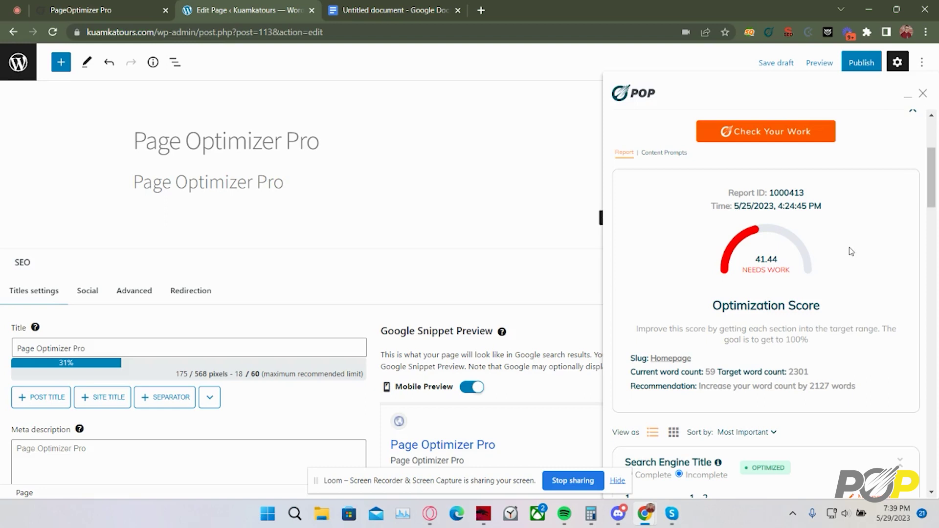
Step: Close the WordPress tab, clear the Lorem Ipsum text from the Google Doc, and launch PageOptimizer Pro
left_click(312, 10)
left_click(521, 208)
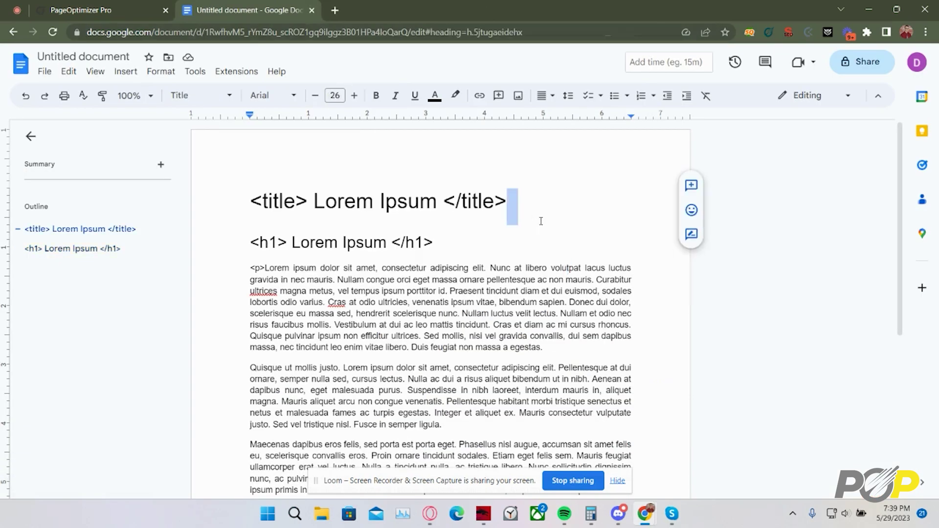
left_click(546, 233)
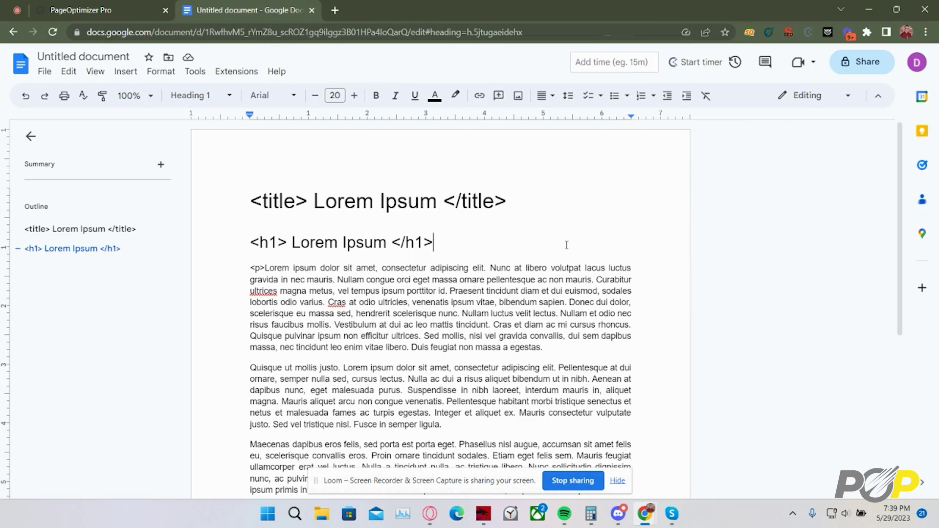
key("ctrl+z")
left_click(768, 31)
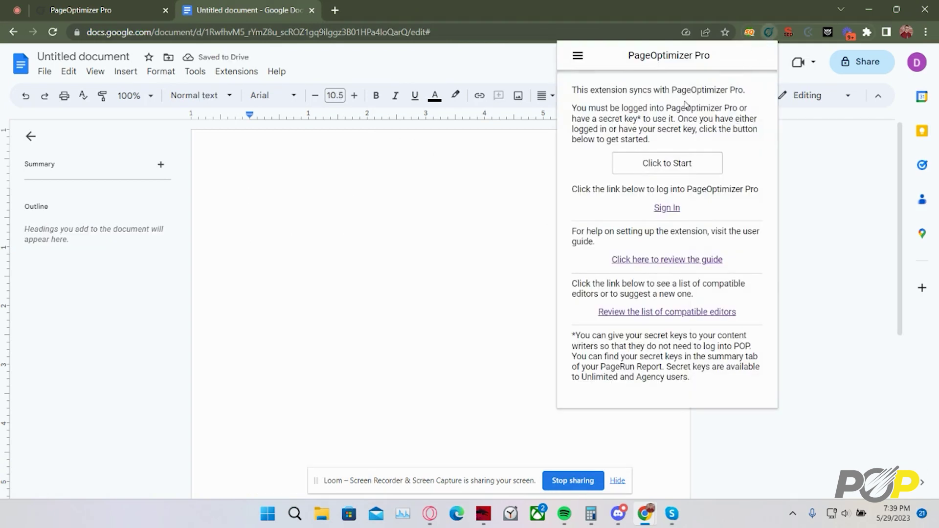
Step: Start POP in the side panel and confirm the existing login with 'I'm Logged In'
left_click(681, 164)
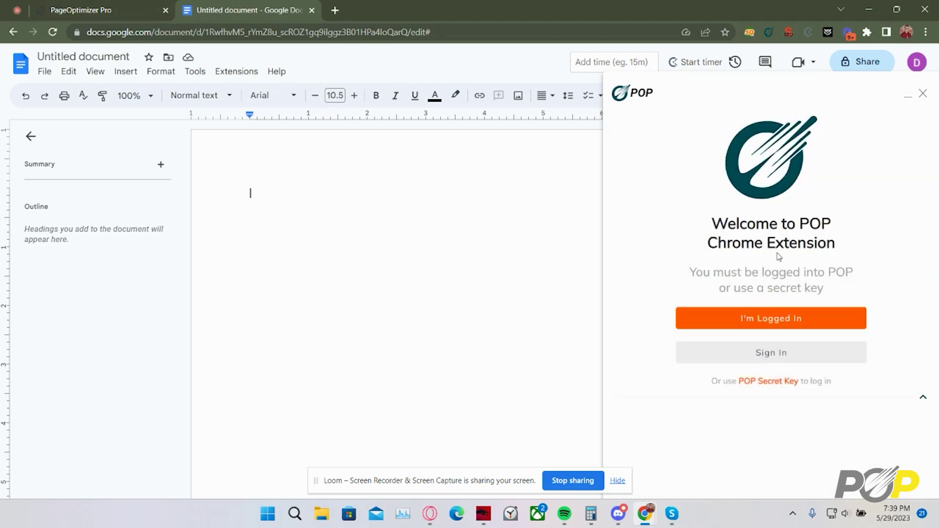
left_click(779, 318)
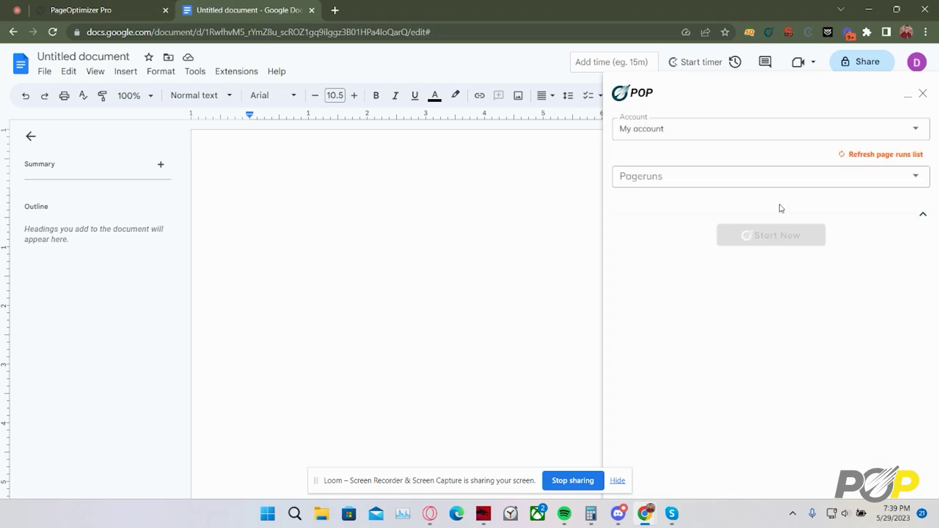
Step: Select the May 25 'page optimizer pro' run, set Google Docs as the editor, confirm, and load the report
left_click(773, 182)
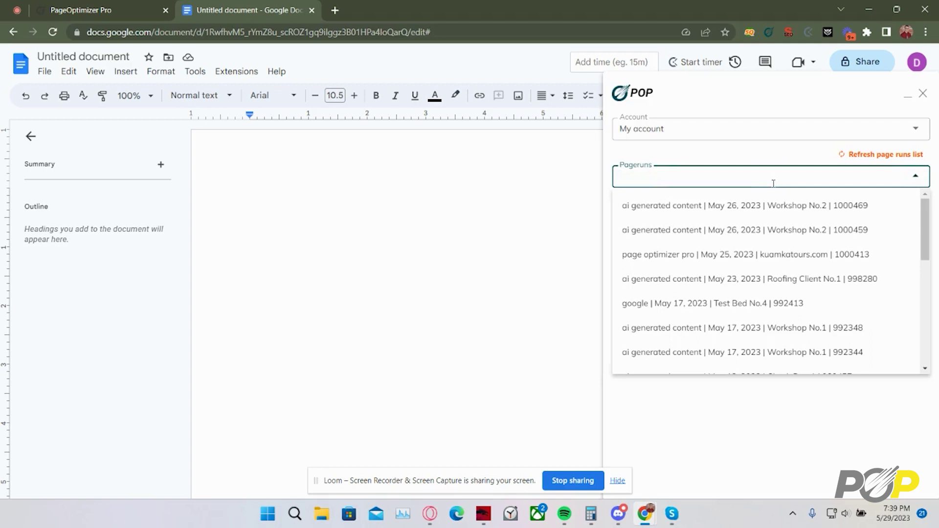
left_click(771, 264)
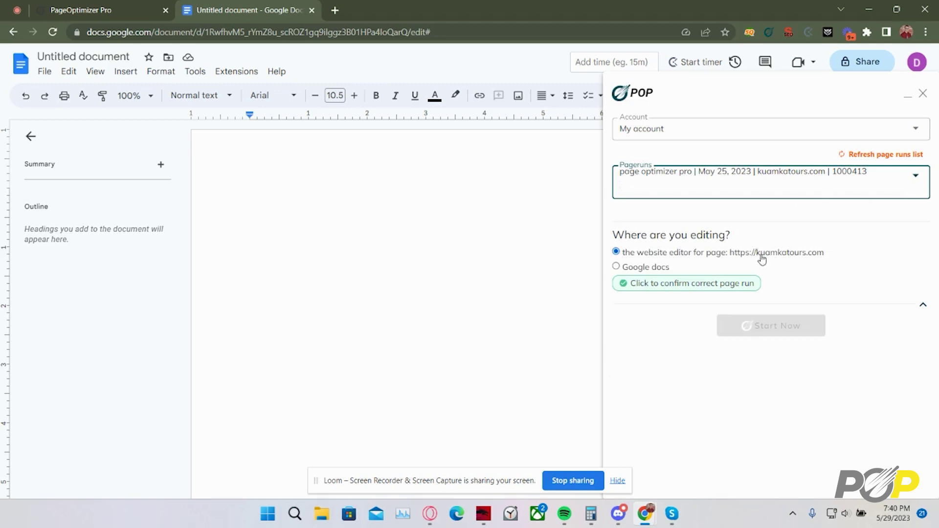
left_click(655, 268)
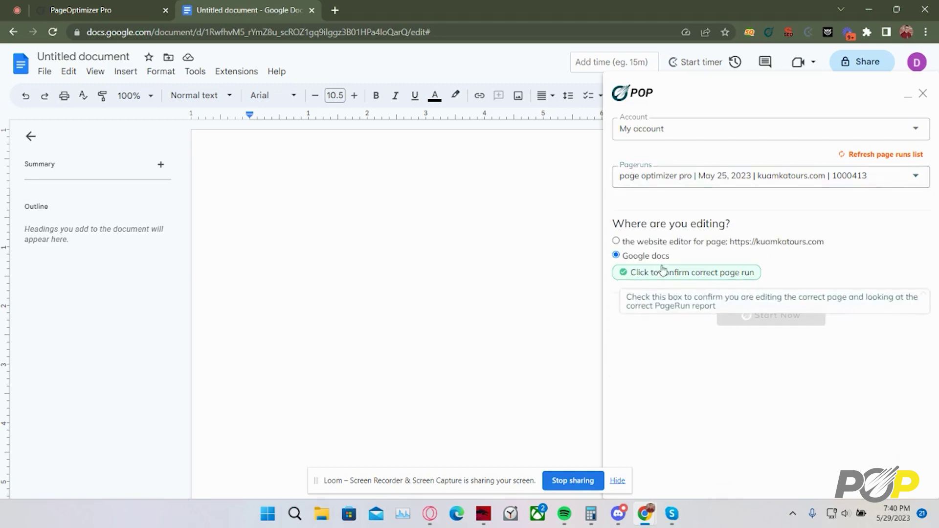
left_click(696, 280)
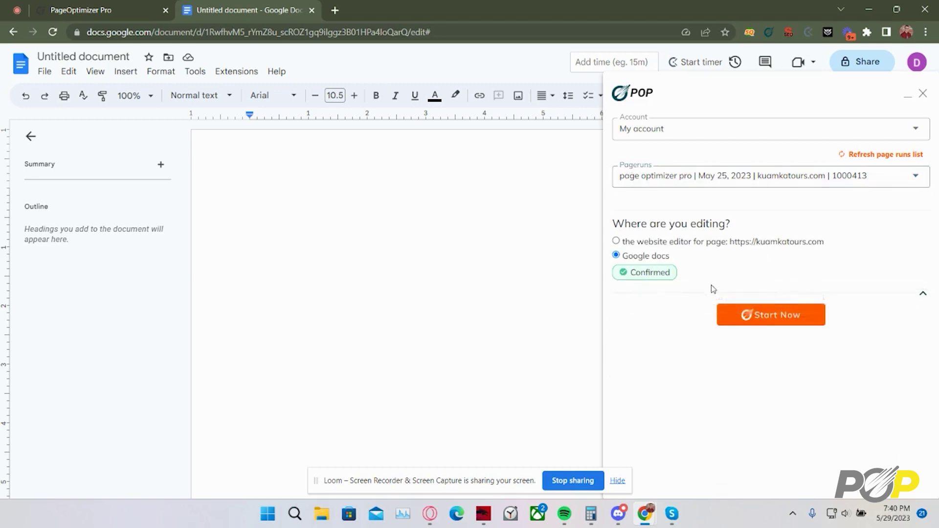
left_click(771, 322)
scroll(780, 266, "down", 5)
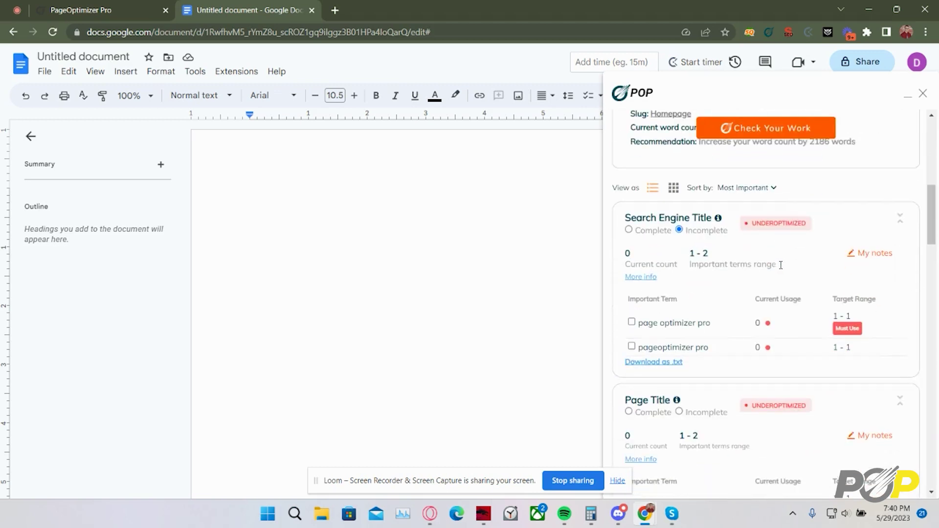
Step: Add a Title-style first line 'Page Optimizer Pro' to the document and recheck it in POP
scroll(779, 265, "down", 1)
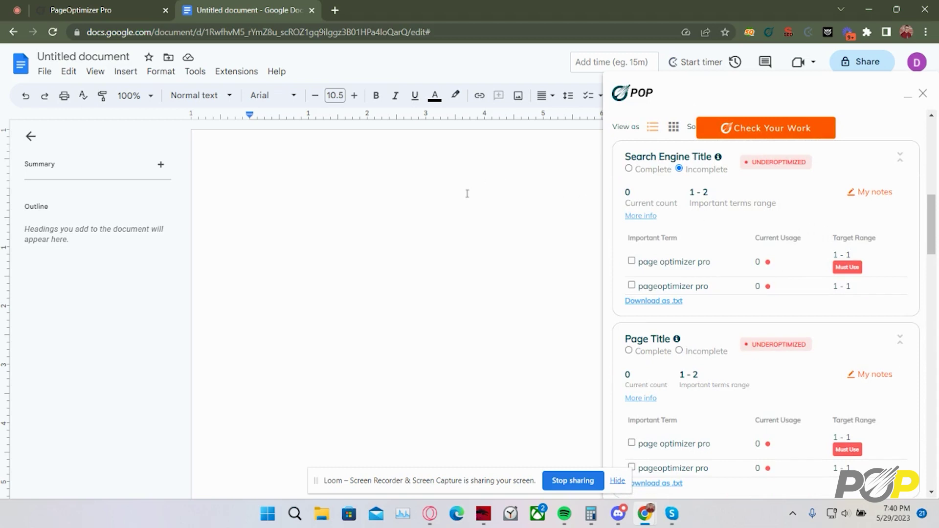
scroll(679, 227, "down", 2)
scroll(677, 227, "up", 2)
left_click(362, 176)
left_click(200, 95)
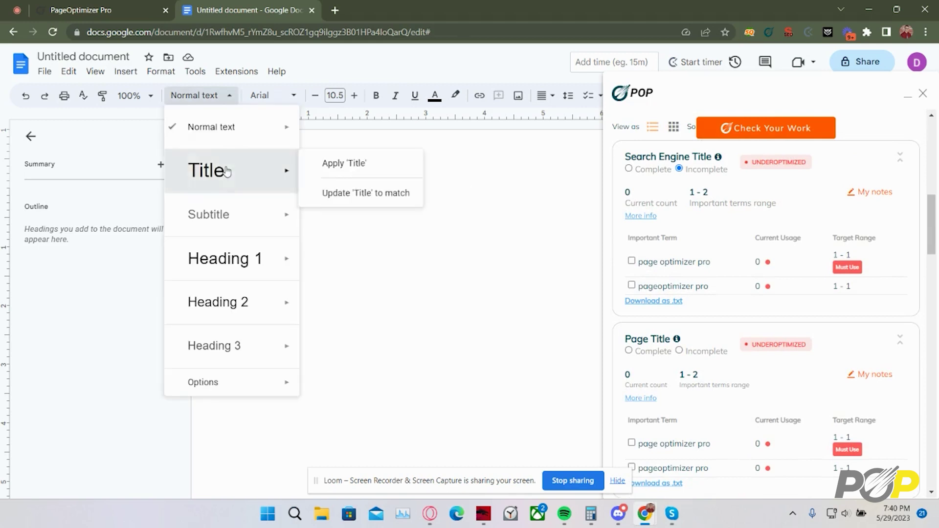
left_click(225, 170)
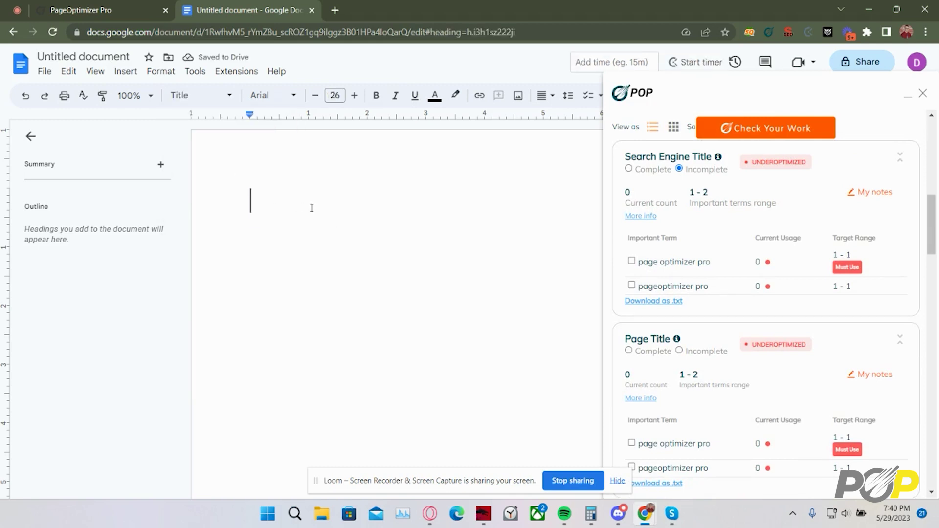
type("Page O")
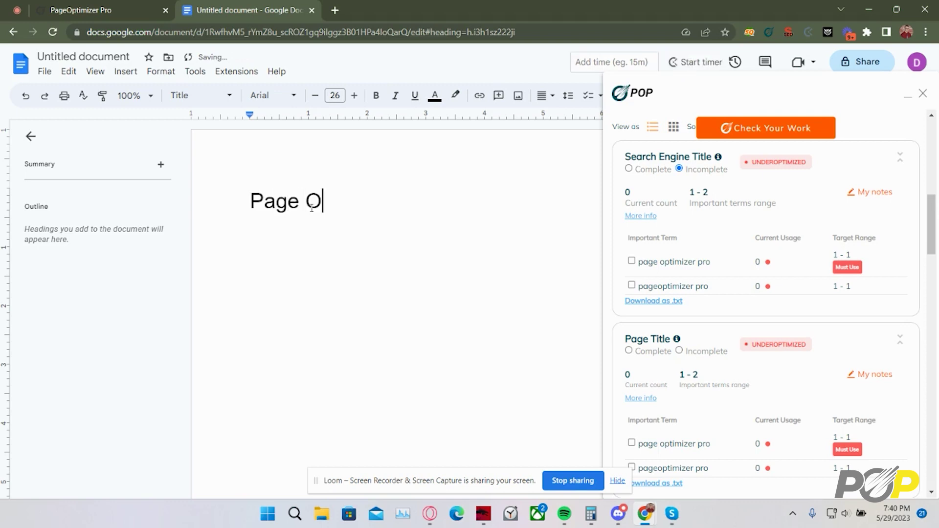
type("ptimizer ")
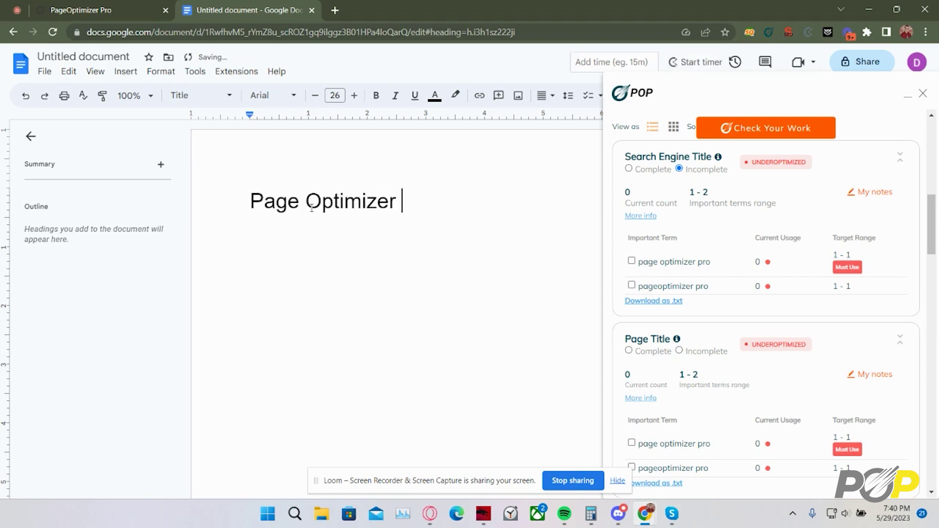
type("Pro")
left_click(733, 131)
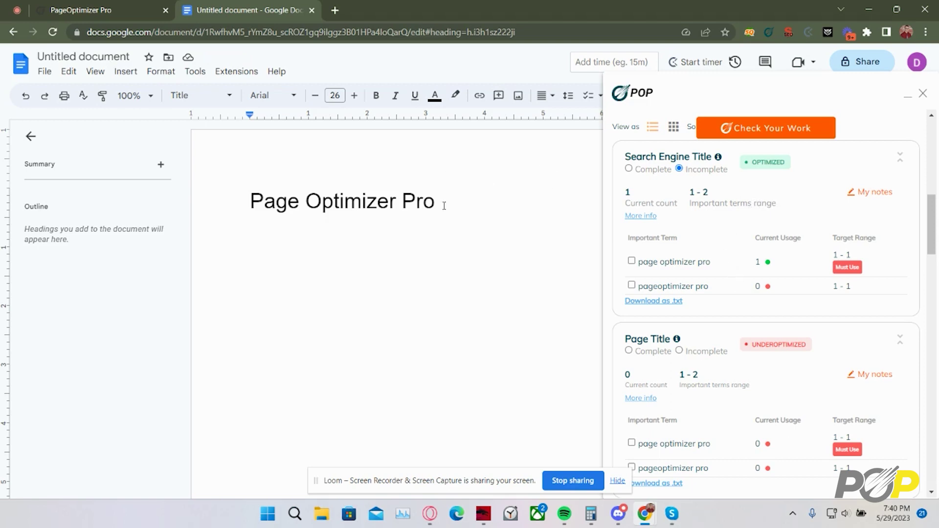
Step: Replace the Title heading with the Normal text line '<title> Page optimizer pro </title>'
left_click_drag(433, 204, 242, 210)
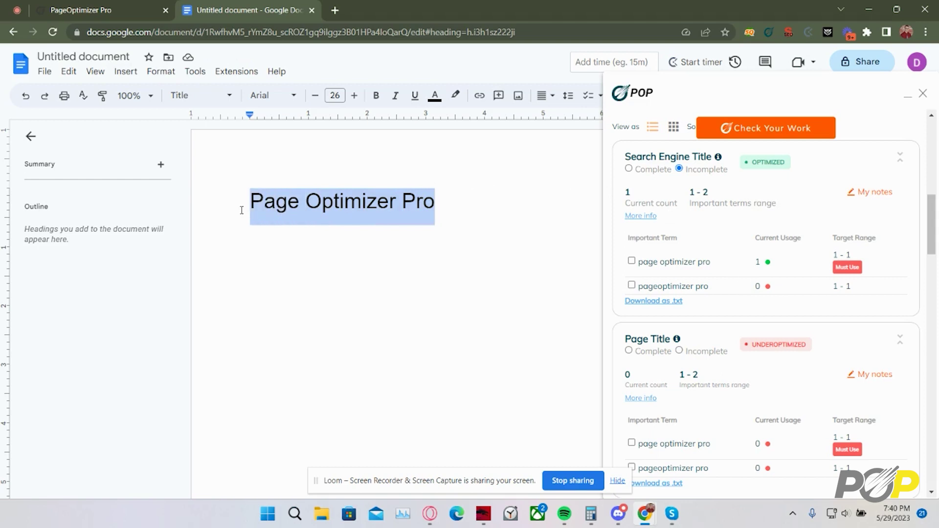
key("BackSpace")
left_click(201, 95)
left_click(210, 125)
type("<")
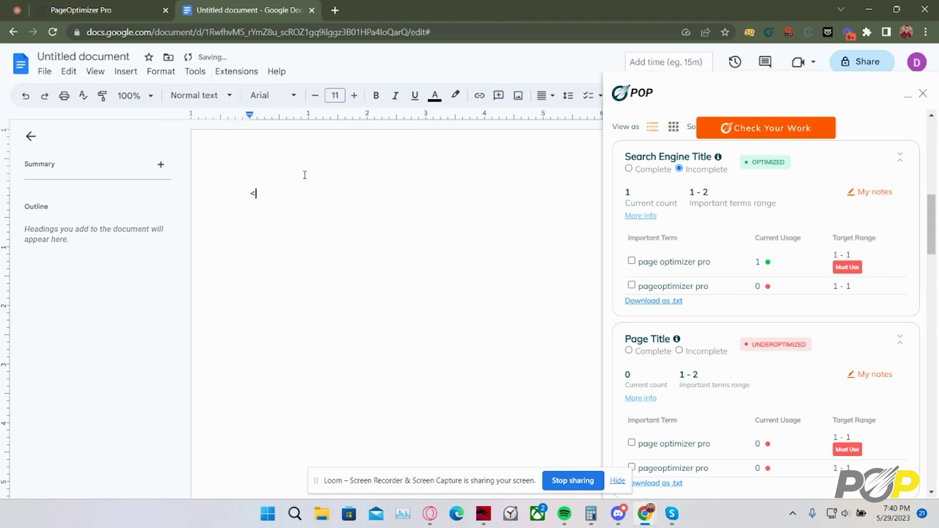
type("title> Page optimizer pro </")
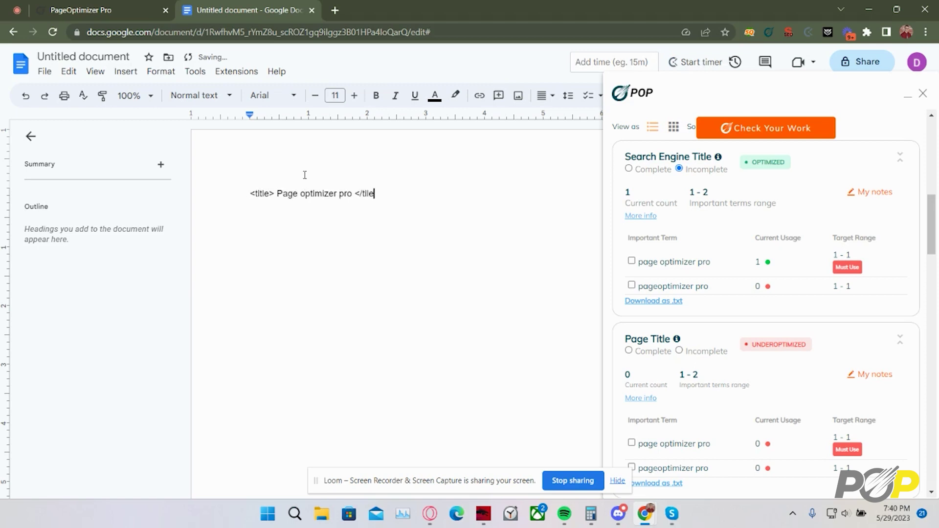
type("title>")
Step: Recheck the document in POP and review the updated title results
left_click(766, 133)
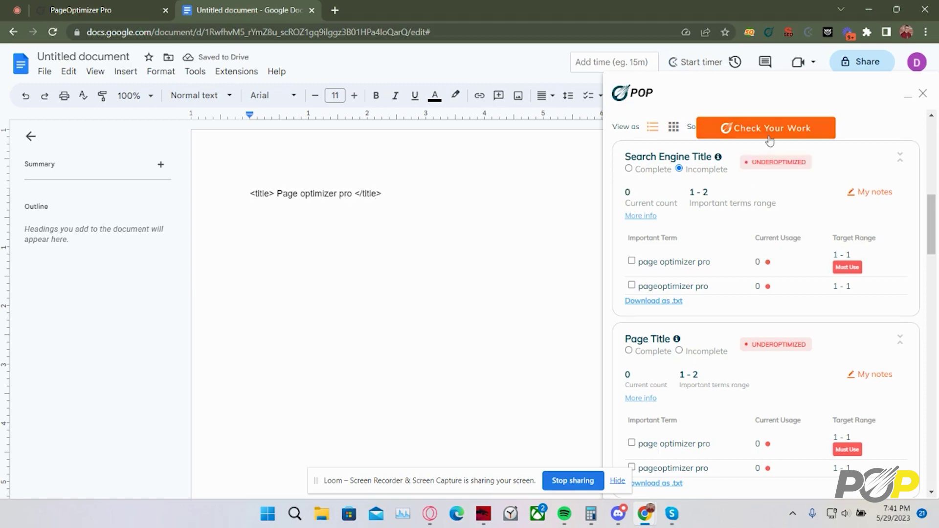
scroll(722, 272, "down", 12)
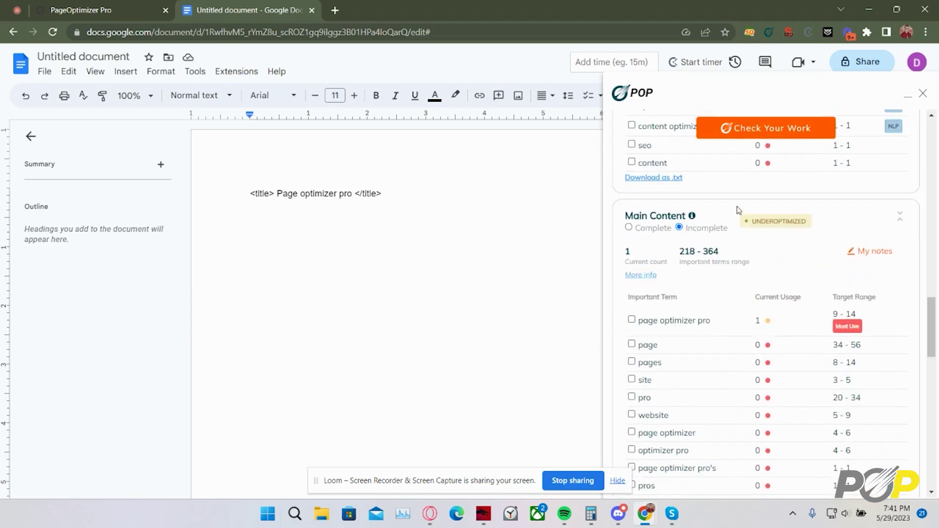
scroll(753, 212, "up", 8)
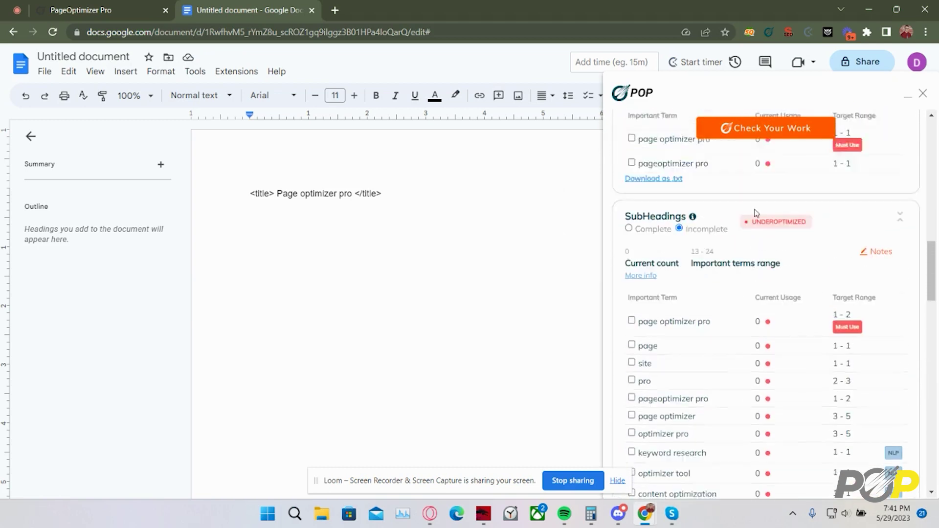
scroll(756, 212, "up", 10)
Step: Close the Google Docs tab and view the google.com project's pages from the All projects dashboard
key("ctrl+w")
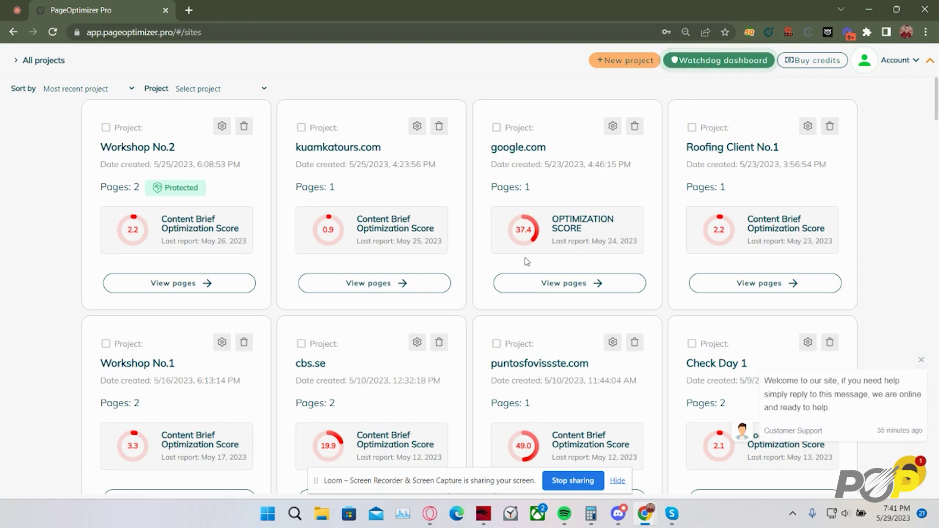
left_click(569, 284)
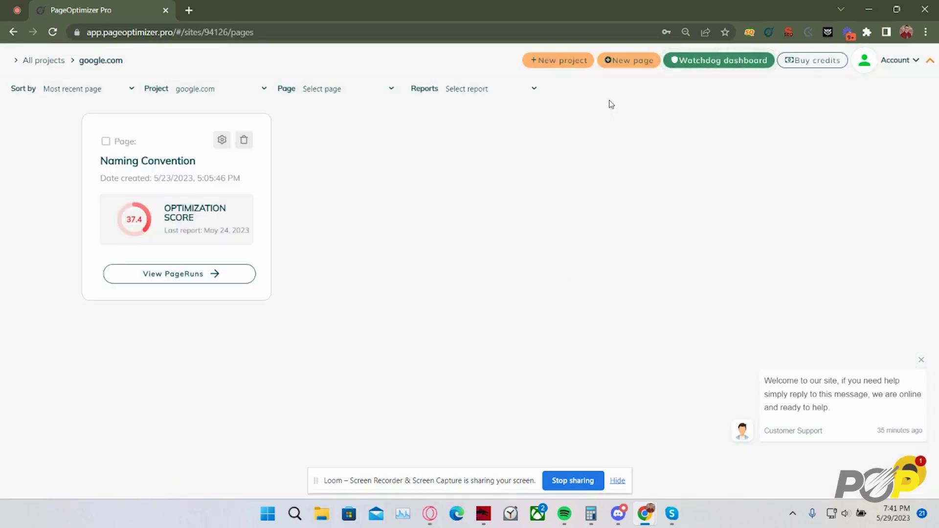
Step: Start a new google.com page whose region is Exact Location (Chrome Extension), leaving keyword and page fields empty
left_click(620, 66)
left_click(277, 300)
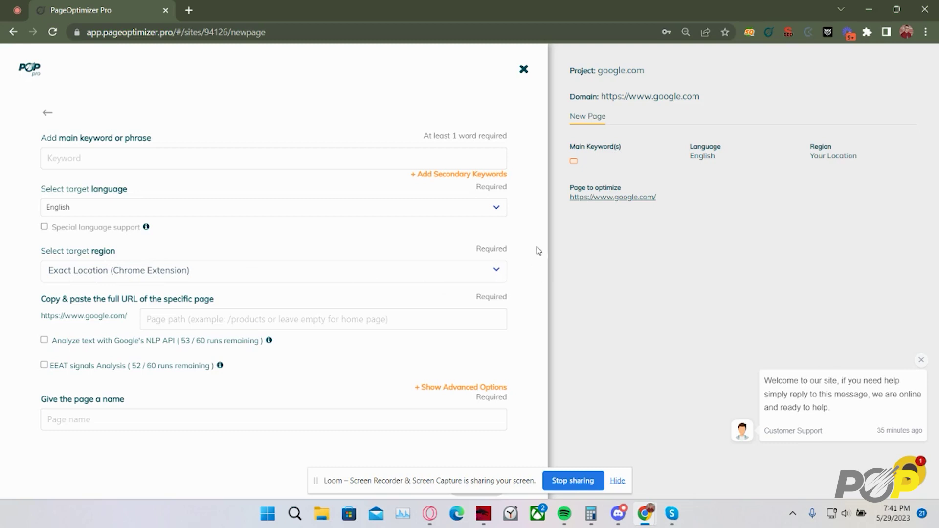
scroll(538, 250, "down", 1)
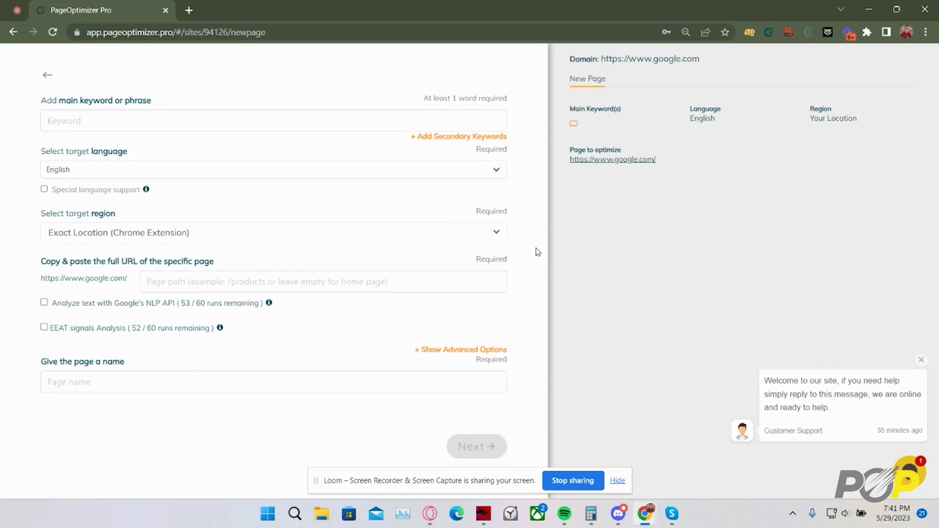
scroll(538, 243, "up", 1)
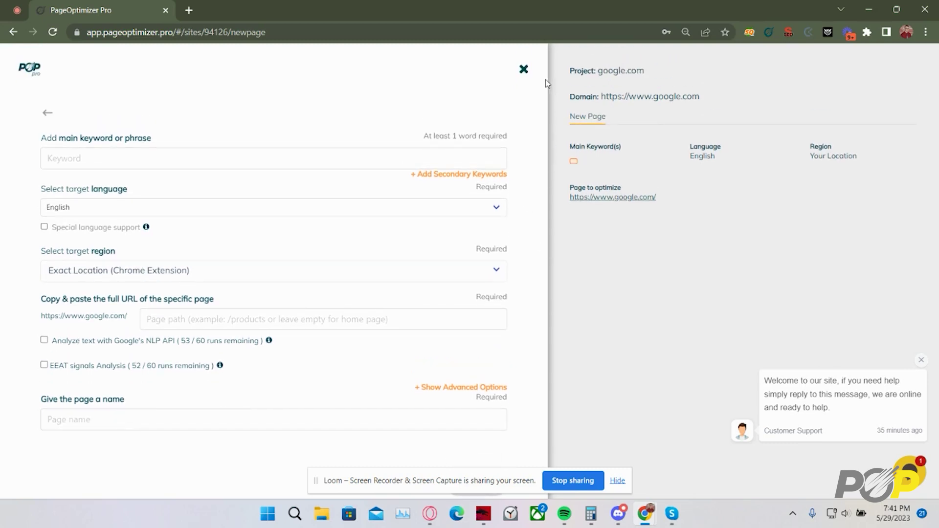